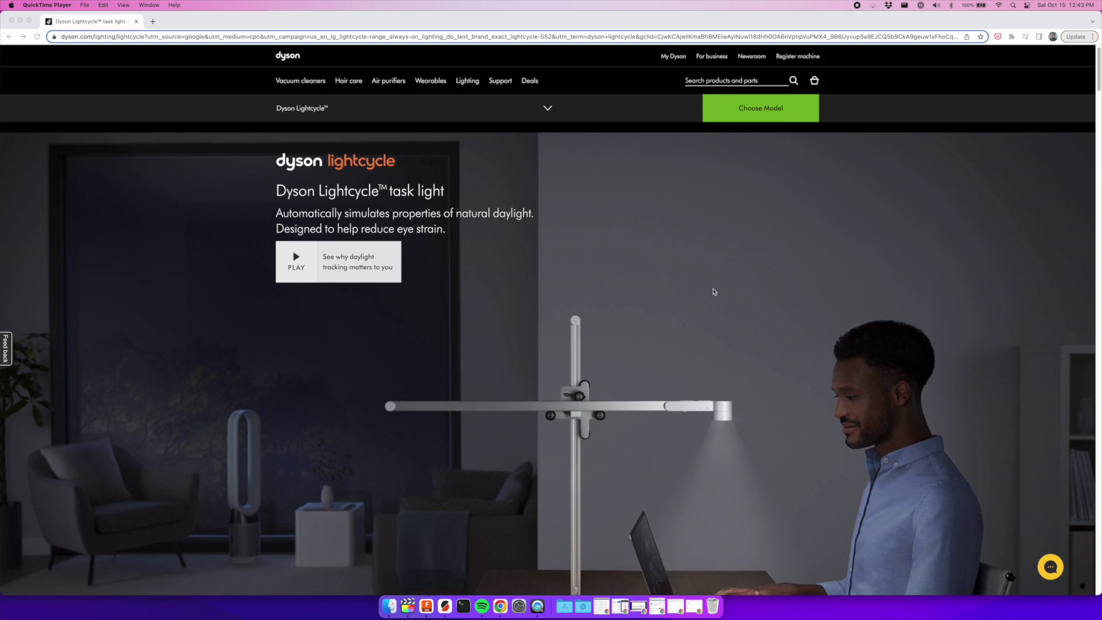
# Scroll up and down through the Dyson Lightcycle page's feature sections.
pyautogui.scroll(-4, 713, 289)
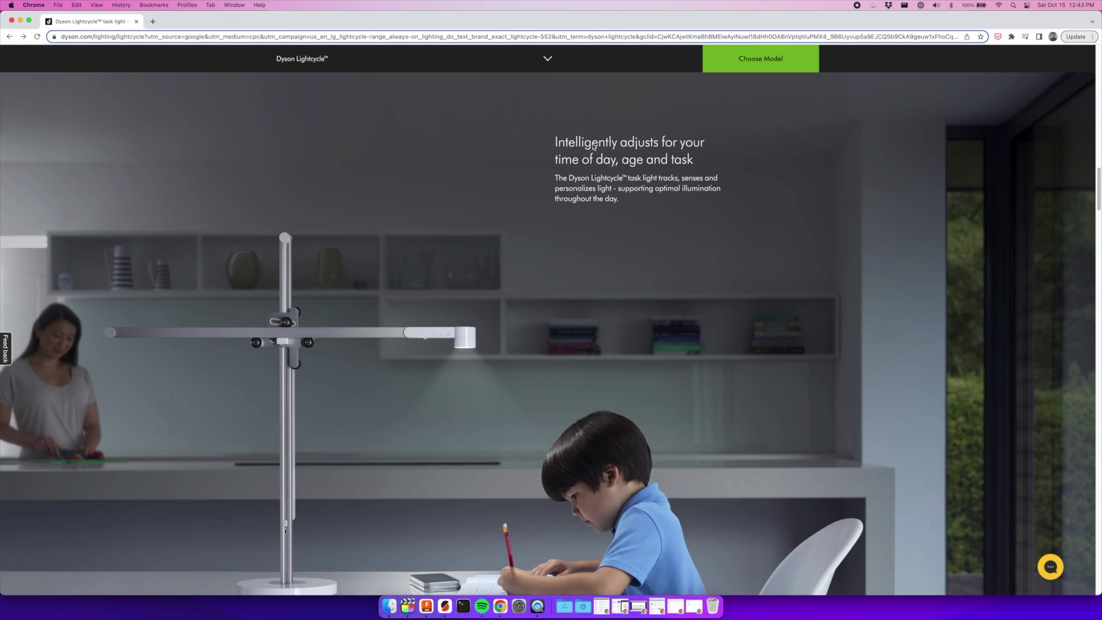
pyautogui.scroll(-10, 552, 129)
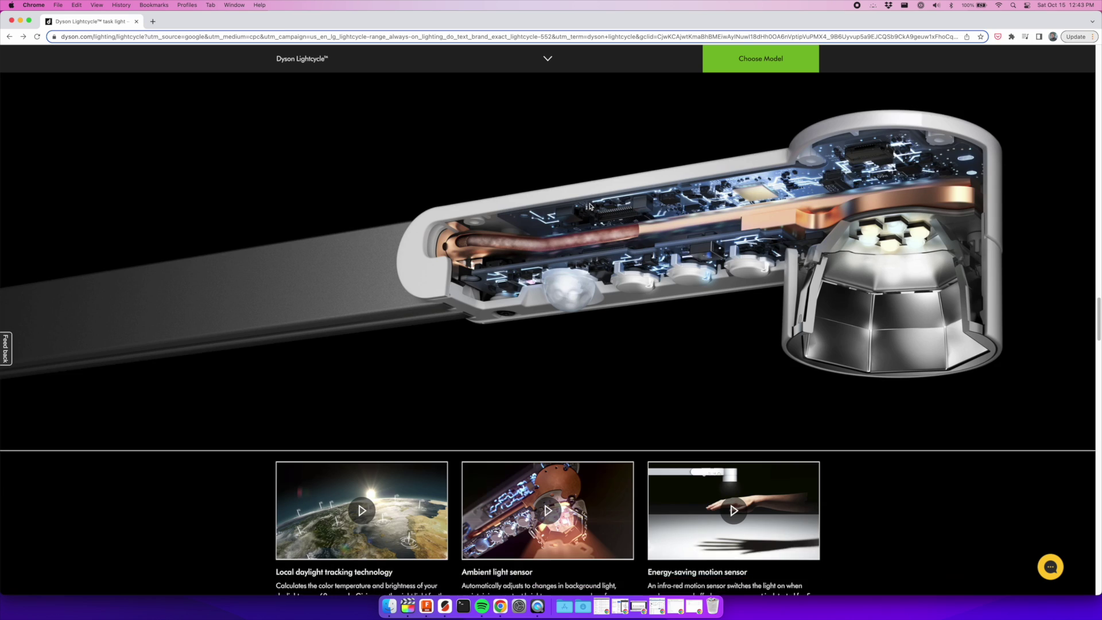
pyautogui.scroll(3, 588, 217)
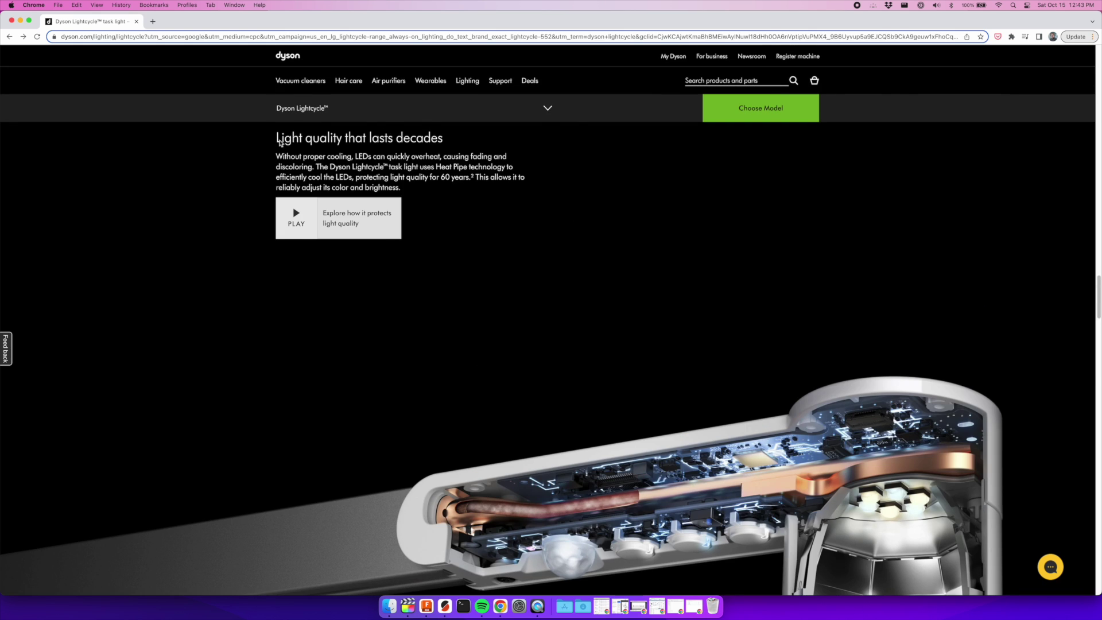
pyautogui.scroll(-10, 497, 283)
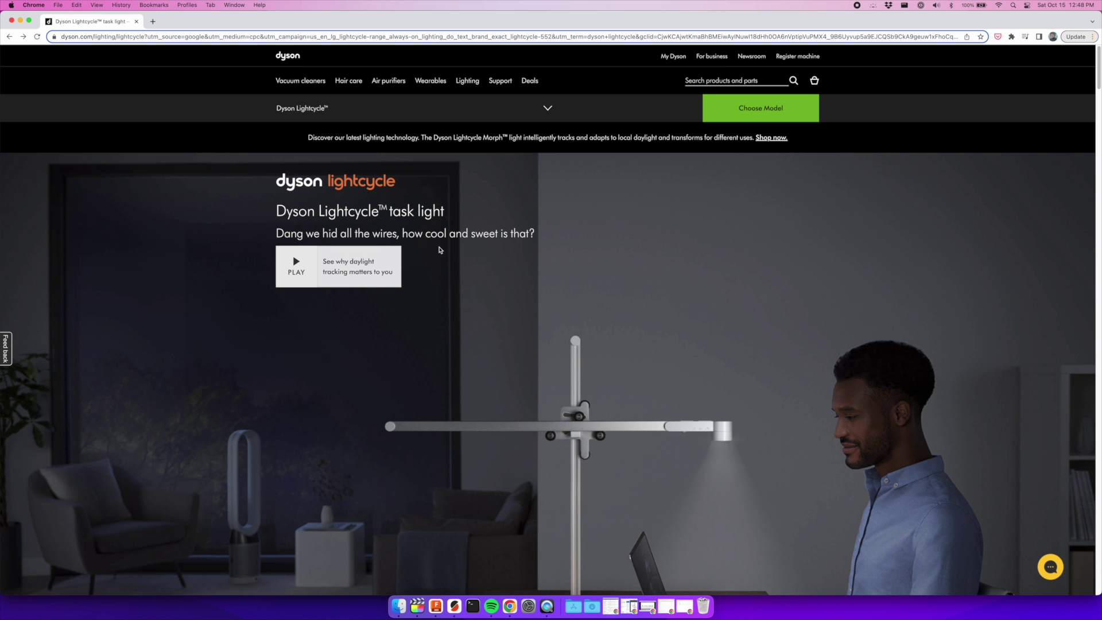
pyautogui.scroll(5, 440, 249)
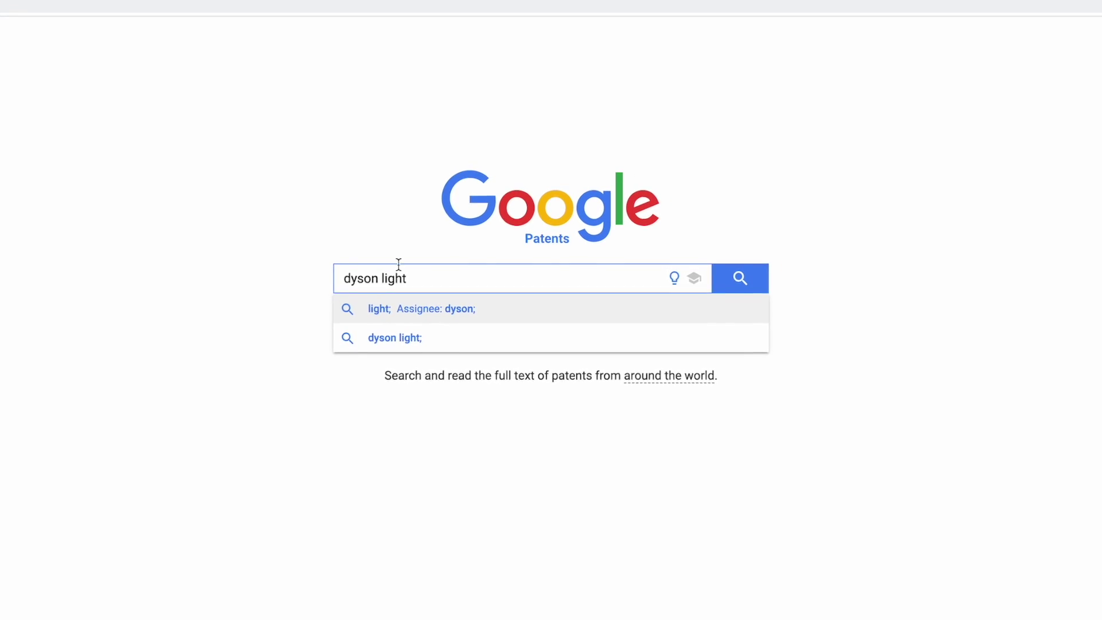
# Search Google Patents for 'dyson light' and open the 'A lighting device' patent.
pyautogui.click(738, 276)
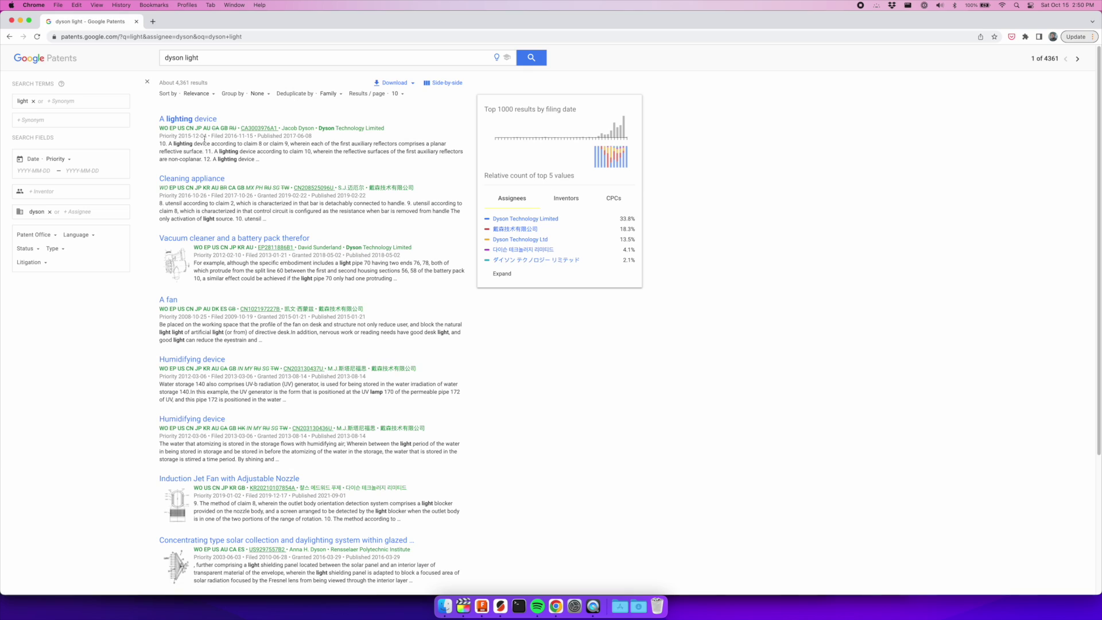
pyautogui.click(191, 122)
pyautogui.scroll(-15, 200, 136)
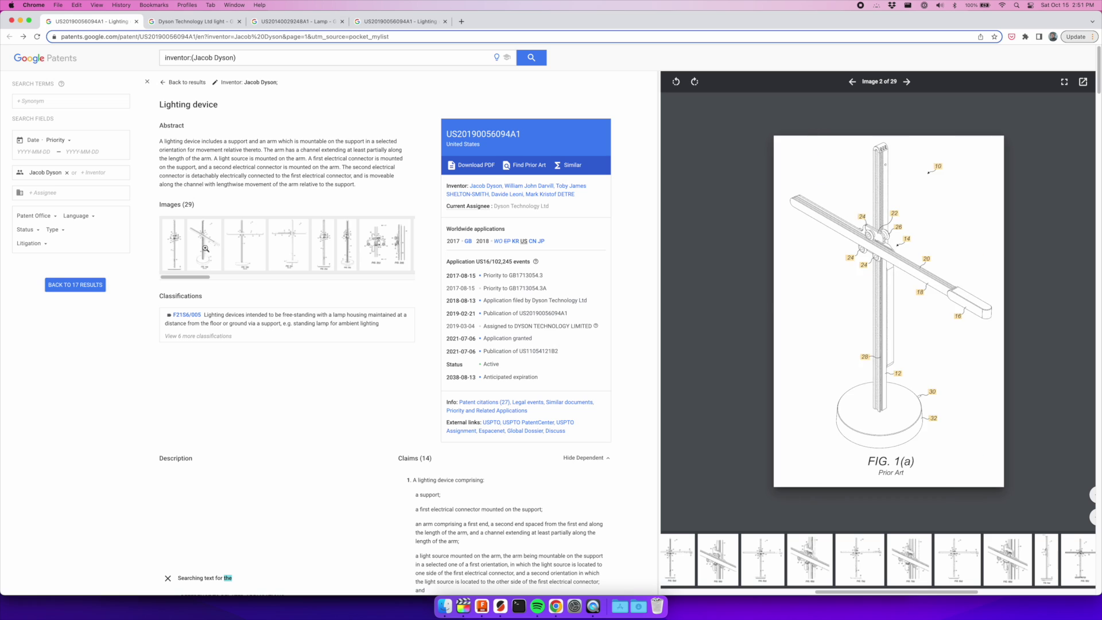
# Browse the patent drawings from FIG. 1(b) through FIG. 4 and FIG. 10 to FIG. 11(a).
pyautogui.click(229, 244)
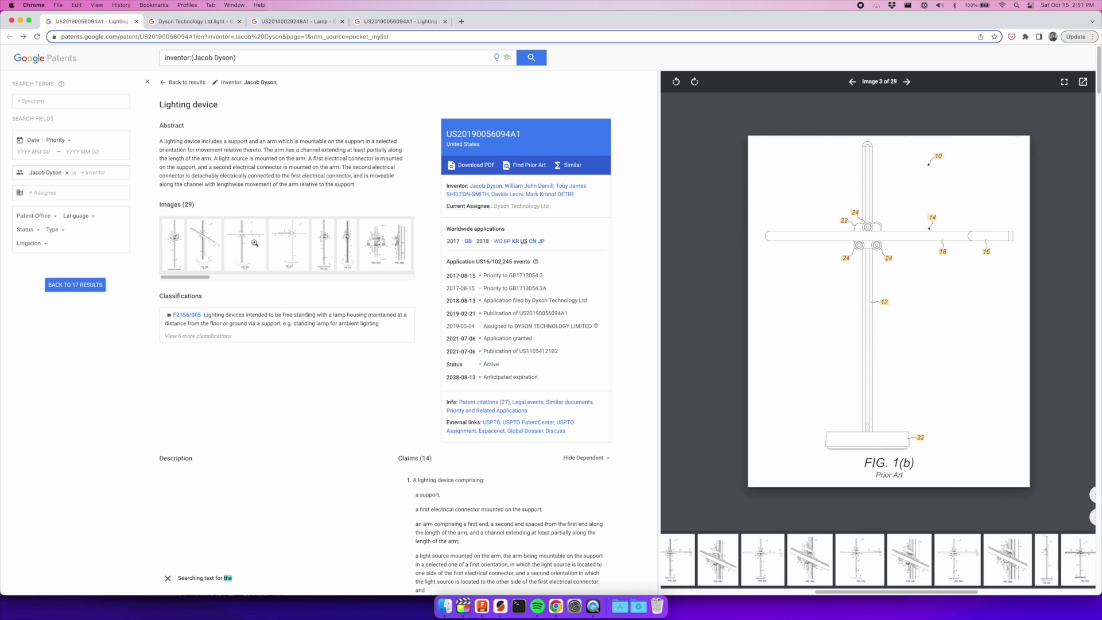
pyautogui.press('Right')
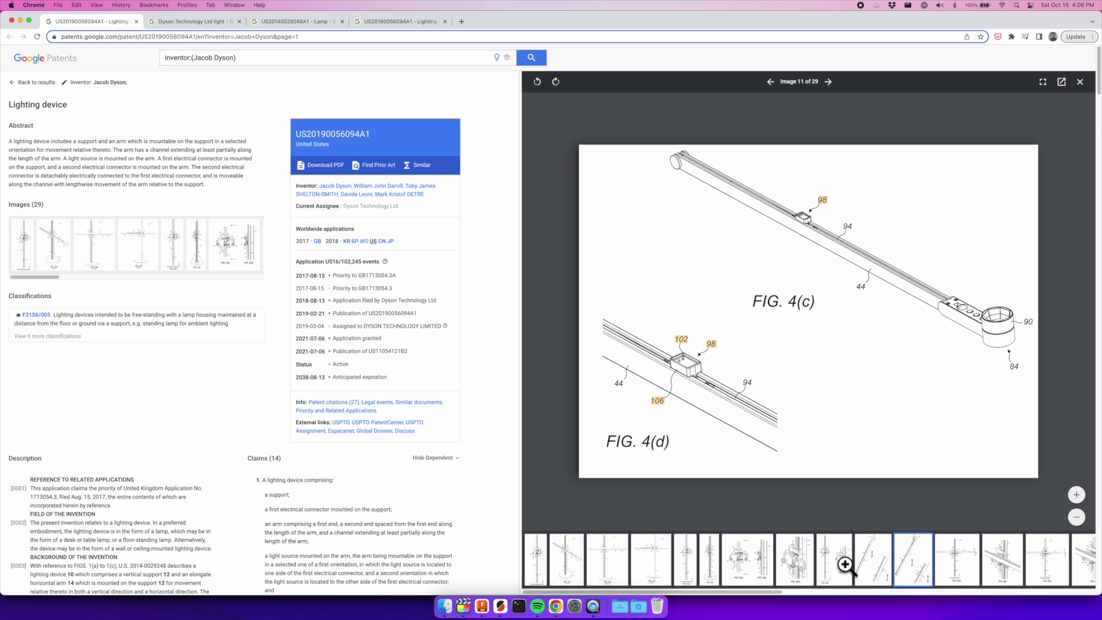
pyautogui.click(881, 562)
pyautogui.click(915, 566)
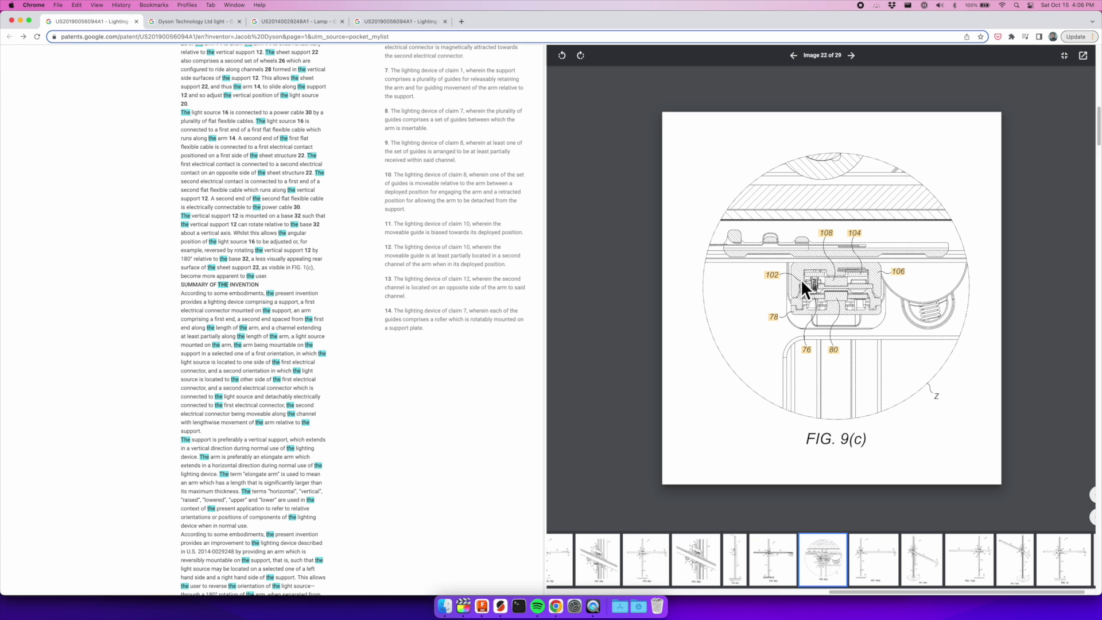
pyautogui.click(888, 571)
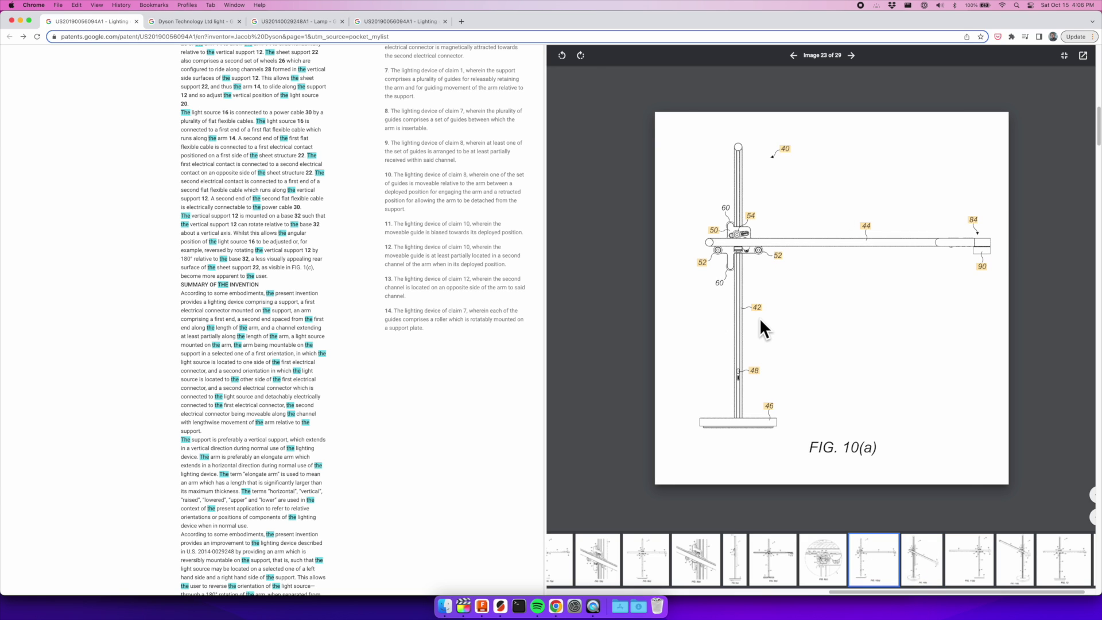
pyautogui.click(923, 568)
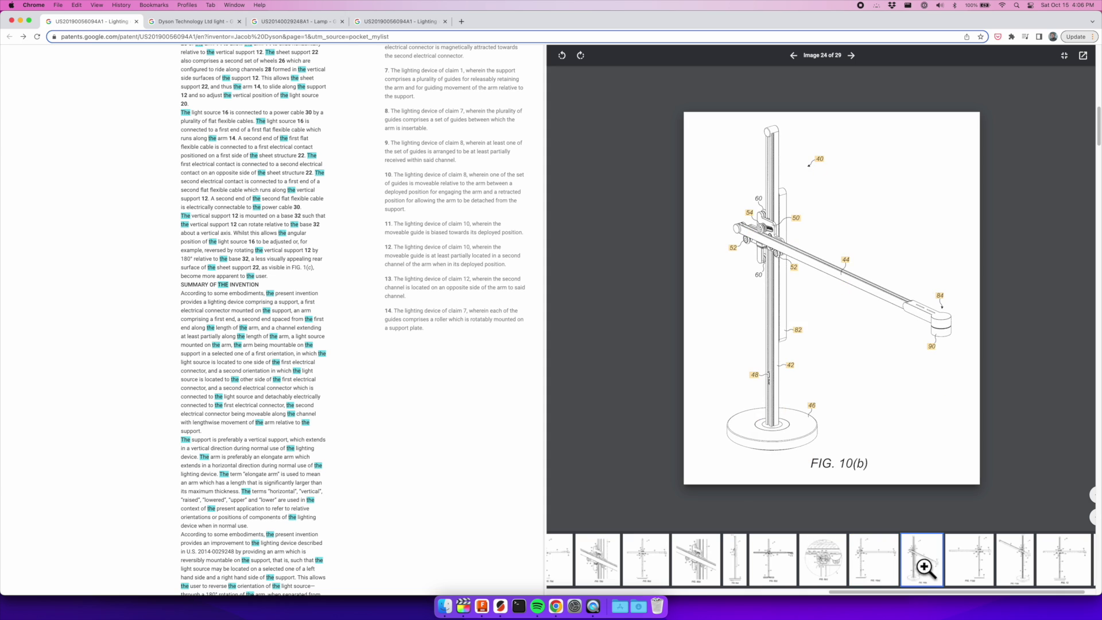
pyautogui.click(957, 564)
pyautogui.hscroll(-3, 804, 594)
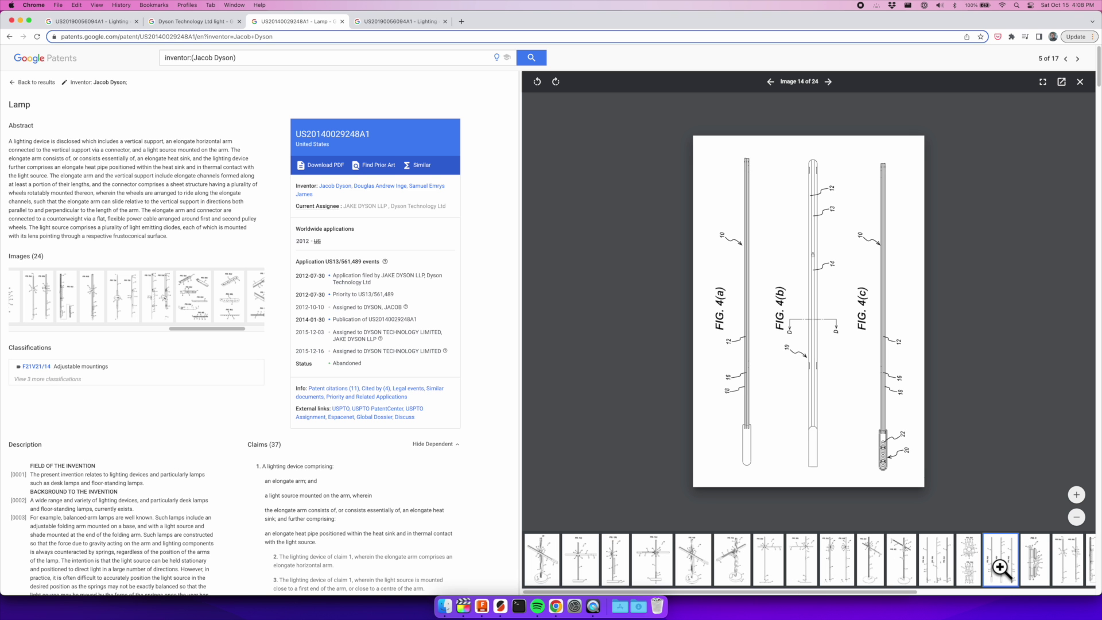
# Return to FIG. 2(e), highlight the patent's Abandoned status, and view image 20.
pyautogui.press('Left')
pyautogui.press('Left')
pyautogui.press('Left')
pyautogui.press('Left')
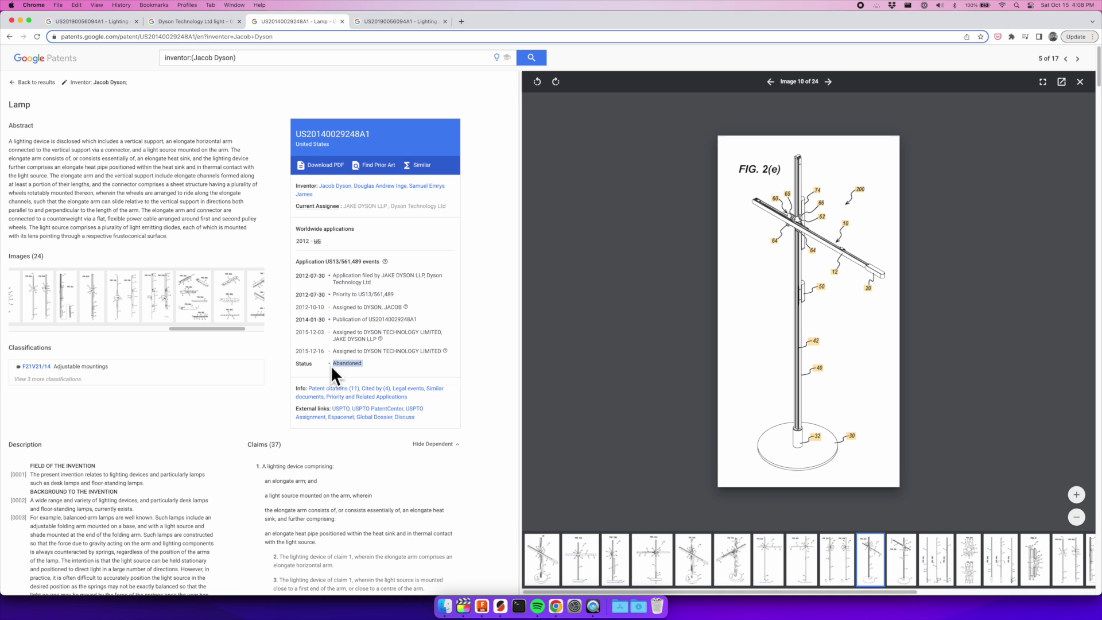
pyautogui.moveTo(332, 364); pyautogui.dragTo(361, 371)
pyautogui.click(778, 167)
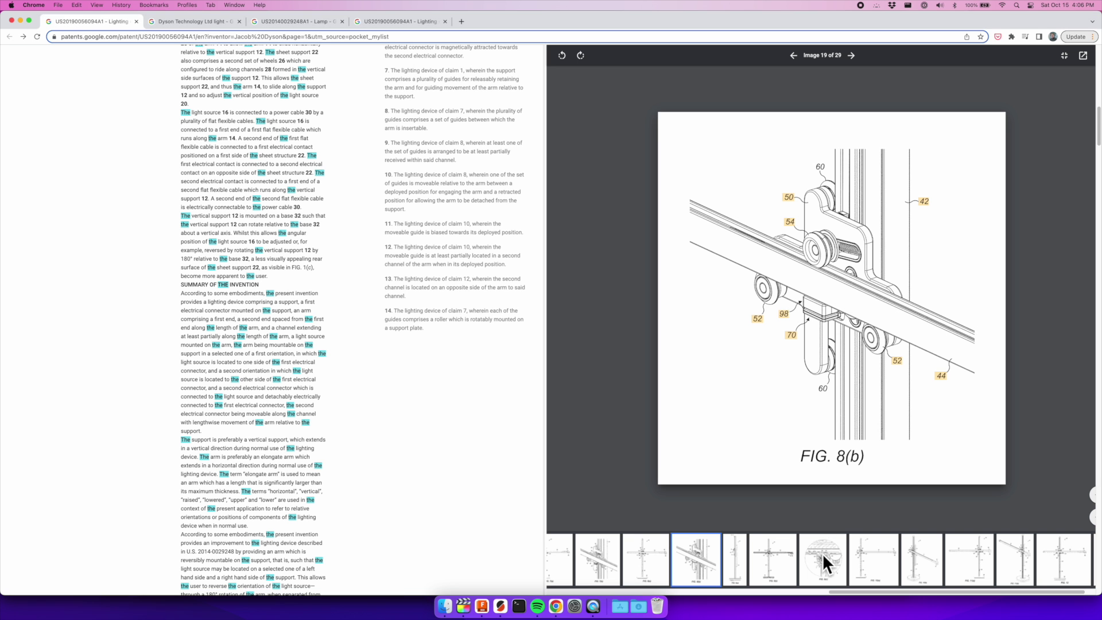
# Step through FIG. 9(c), 10(a)–12, then back via FIG. 9 and 8(a) to FIG. 7(a).
pyautogui.click(825, 558)
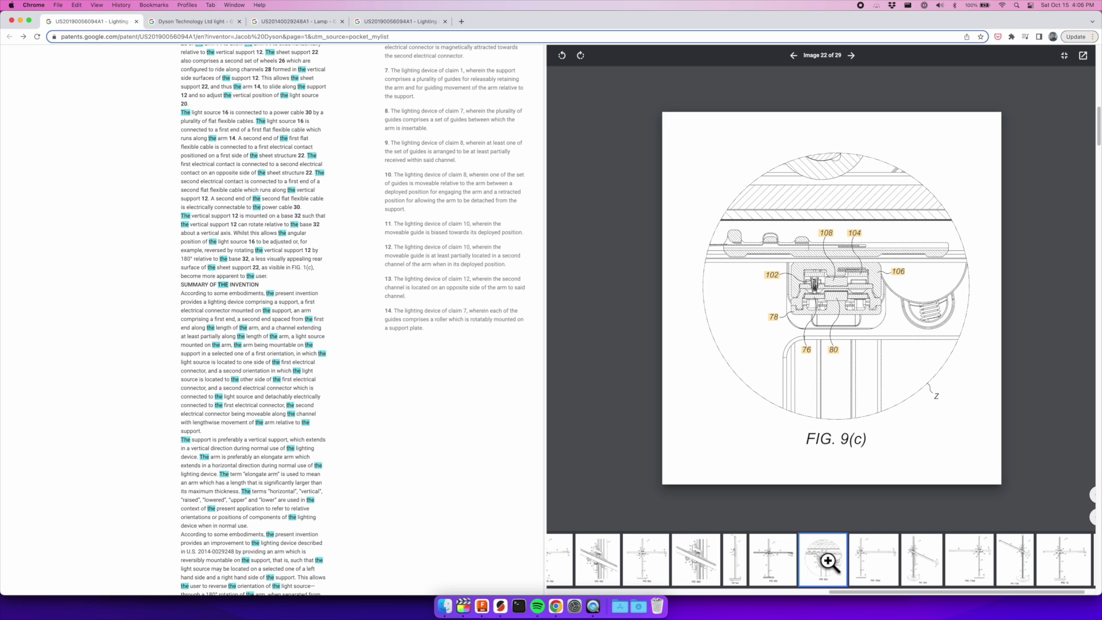
pyautogui.click(887, 570)
pyautogui.click(920, 569)
pyautogui.click(872, 574)
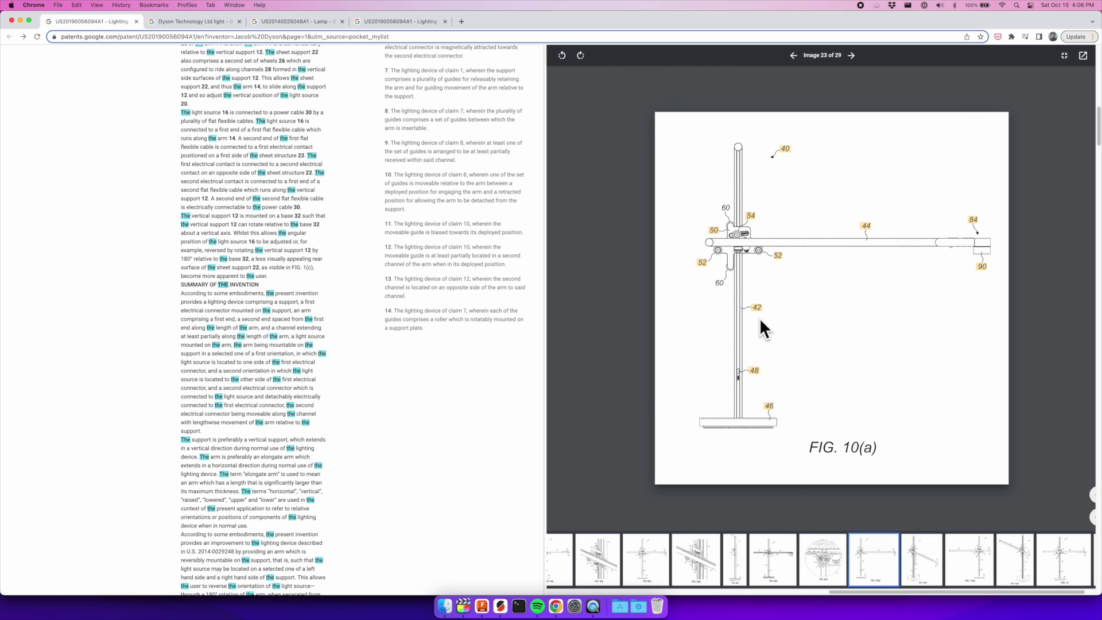
pyautogui.click(913, 567)
pyautogui.click(957, 566)
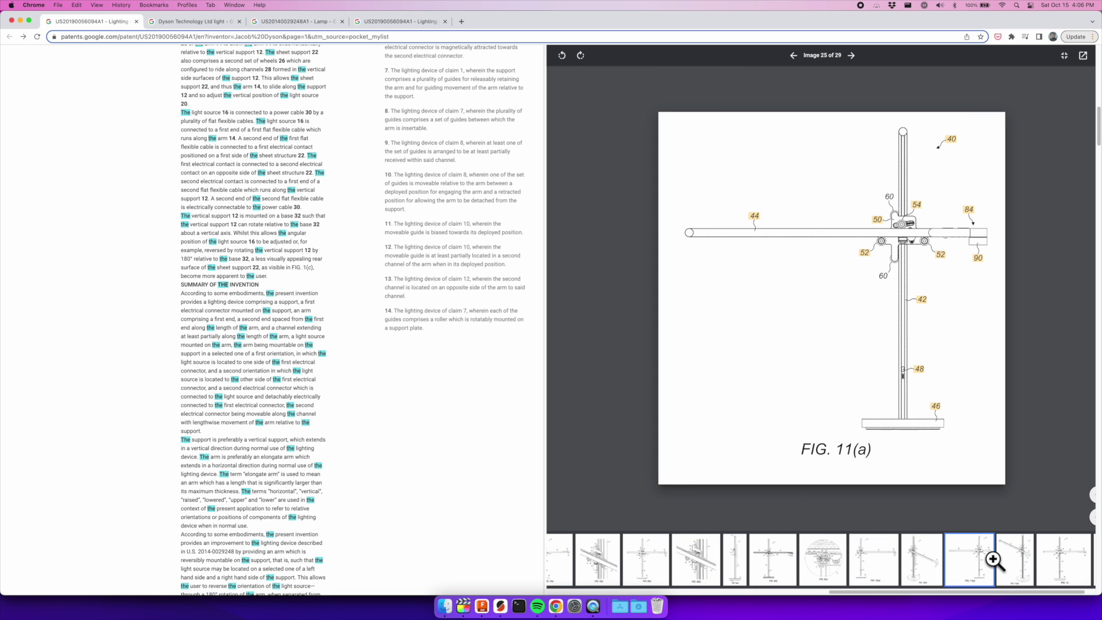
pyautogui.click(1060, 568)
pyautogui.click(798, 562)
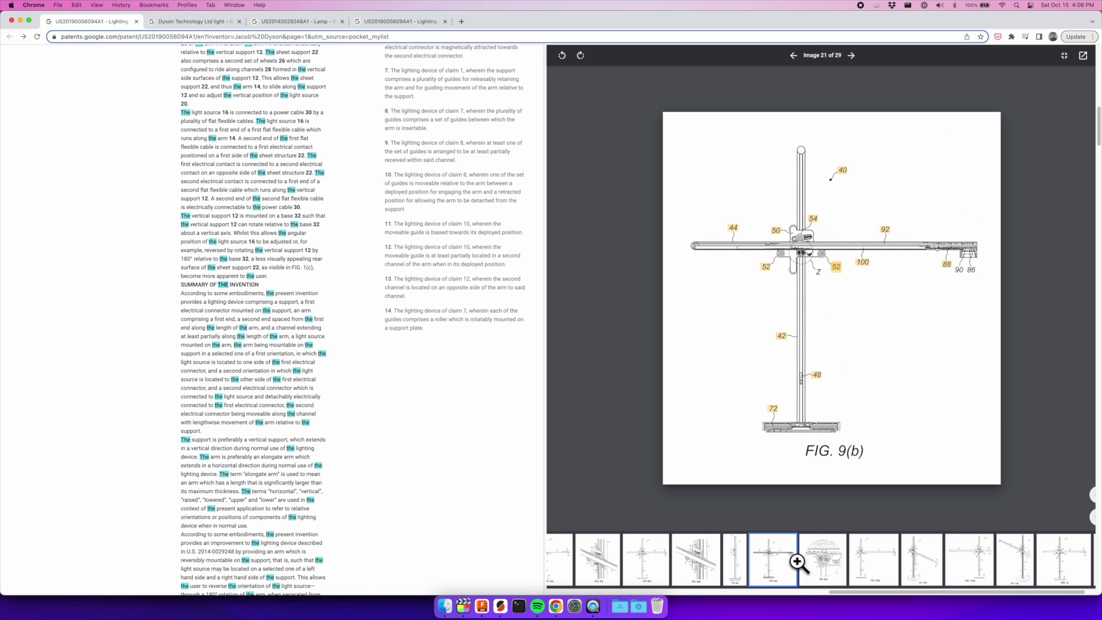
pyautogui.click(746, 563)
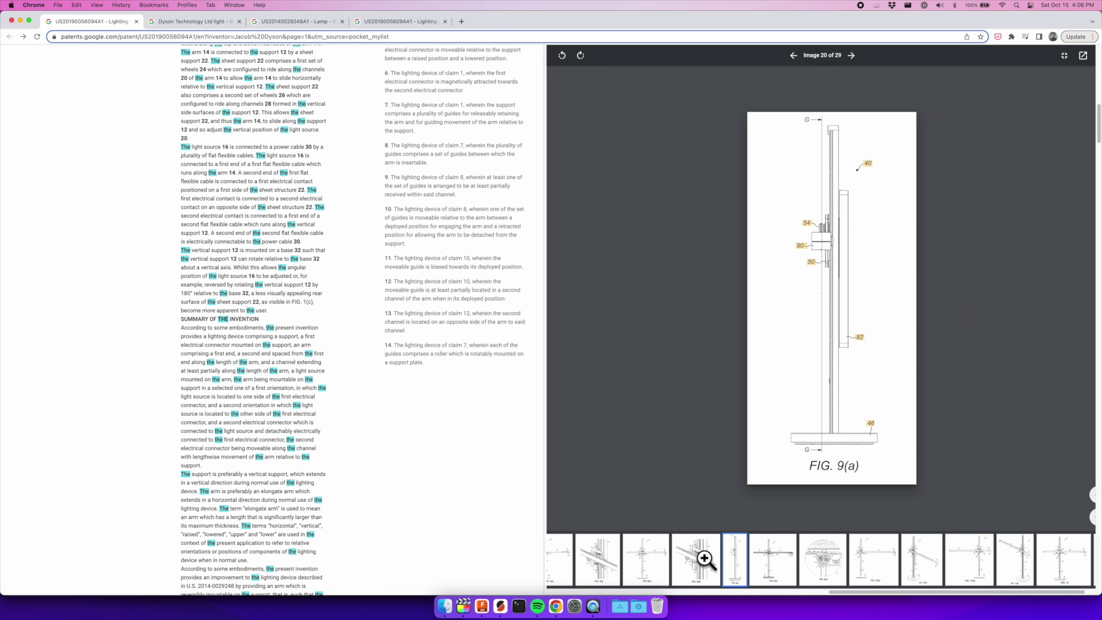
pyautogui.click(659, 553)
pyautogui.hscroll(-1, 804, 580)
pyautogui.click(750, 569)
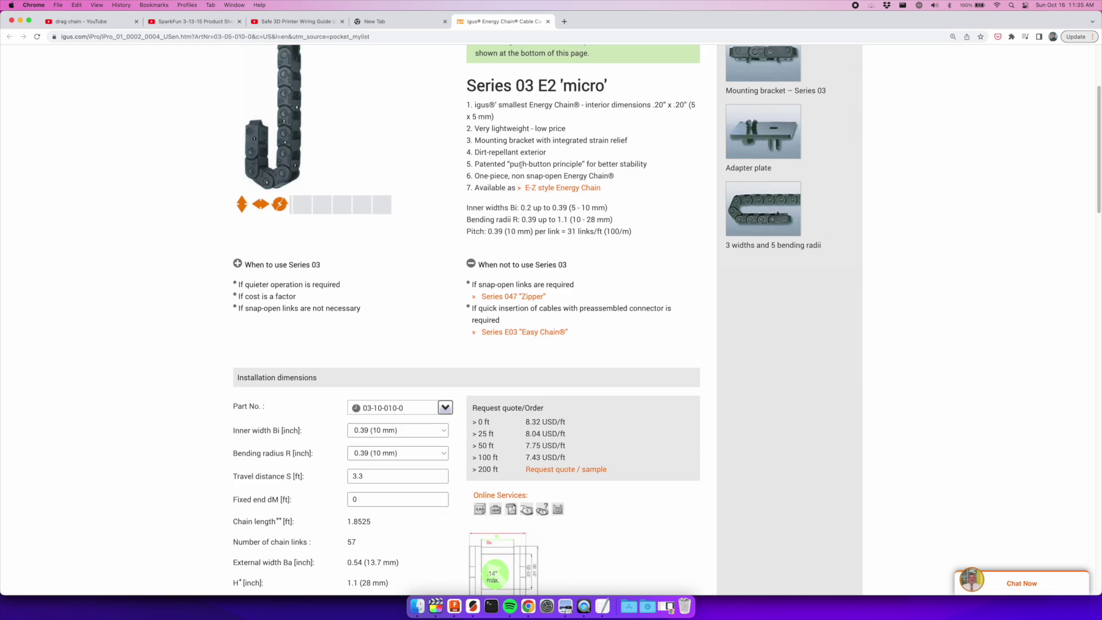
# Scroll the igus E2 'micro' page down to the installation dimensions table and per-foot prices.
pyautogui.scroll(-5, 521, 165)
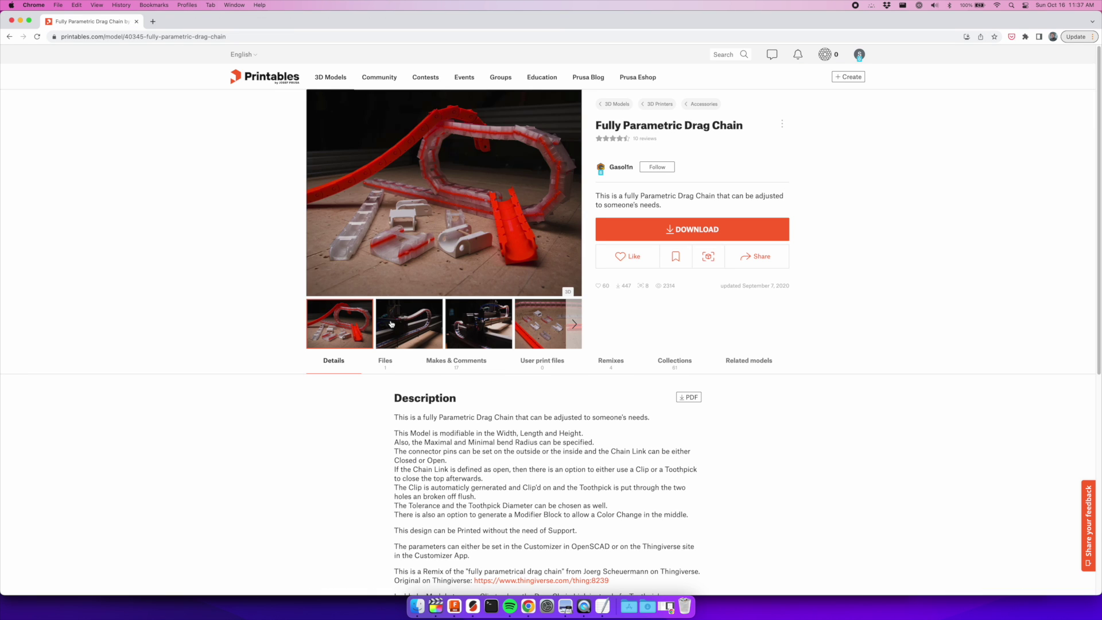
# Page through the drag chain build photos until the OpenSCAD screenshot appears.
pyautogui.click(391, 324)
pyautogui.click(460, 325)
pyautogui.click(543, 324)
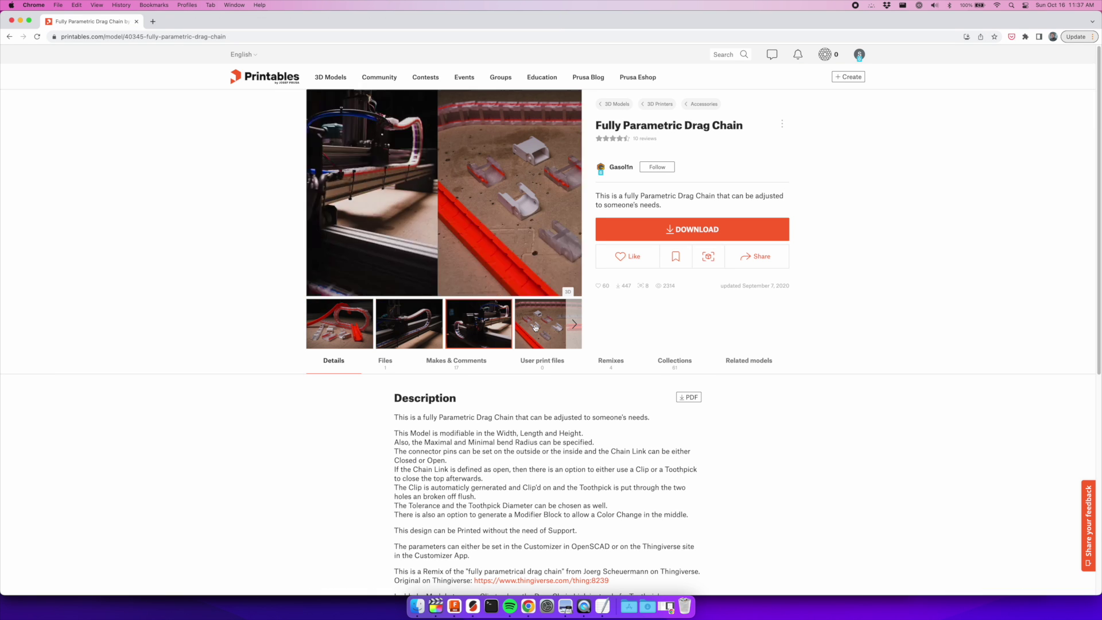
pyautogui.click(573, 324)
pyautogui.click(503, 331)
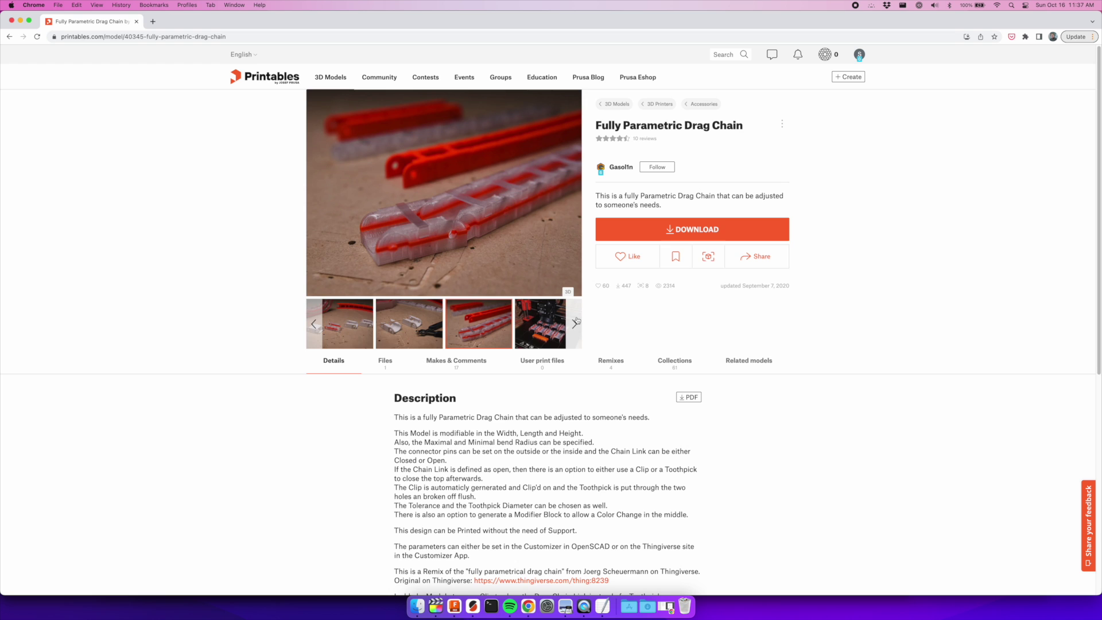
pyautogui.click(571, 324)
pyautogui.click(571, 323)
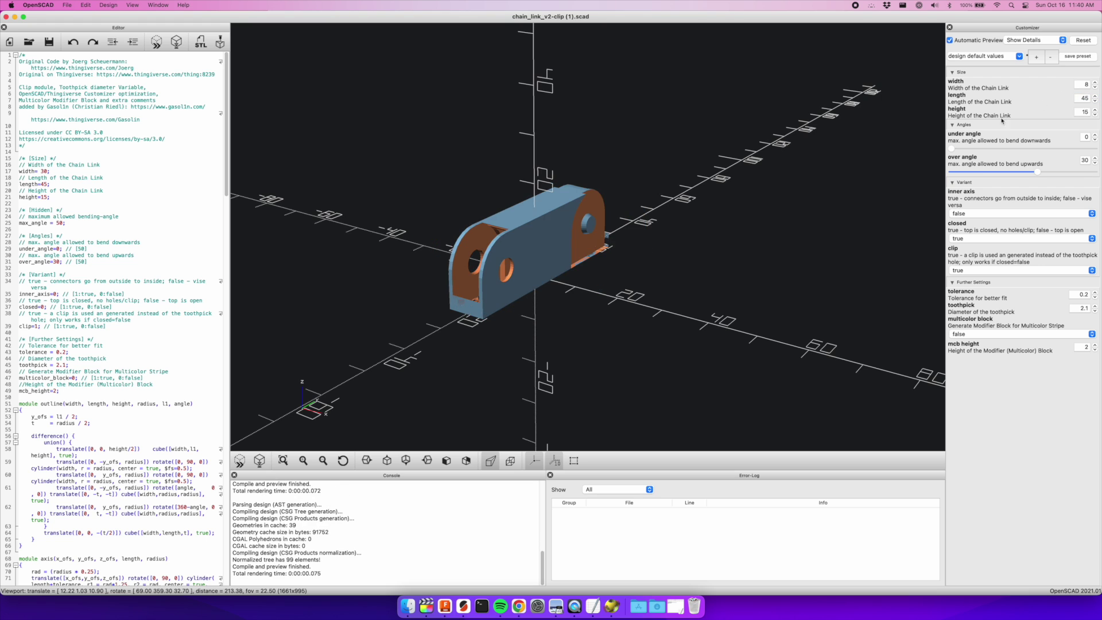
# Orbit the OpenSCAD preview to inspect the chain link narrowed to width 8.
pyautogui.moveTo(800, 177); pyautogui.dragTo(817, 173)
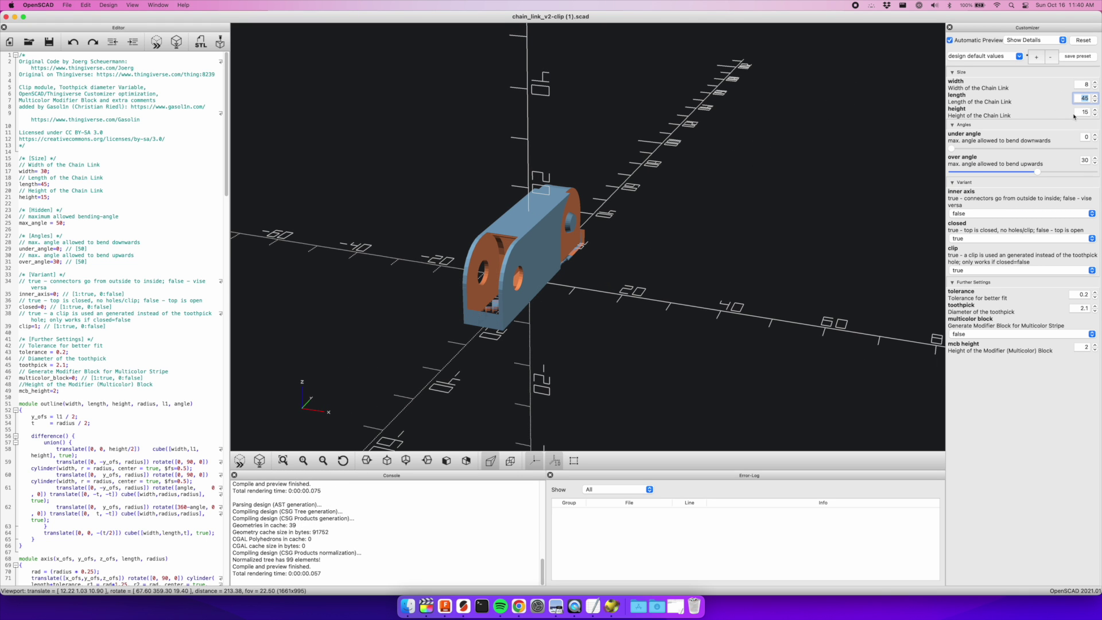
pyautogui.moveTo(597, 232); pyautogui.dragTo(589, 222)
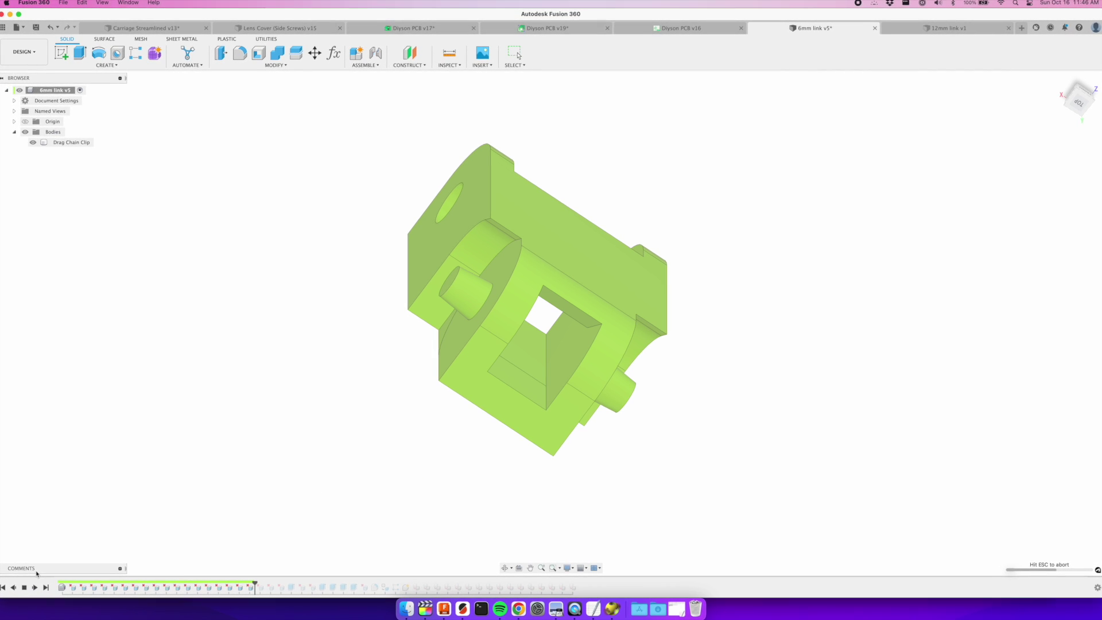
# Step through the 6mm link's design history, then bring up the 12mm link design.
pyautogui.click(18, 596)
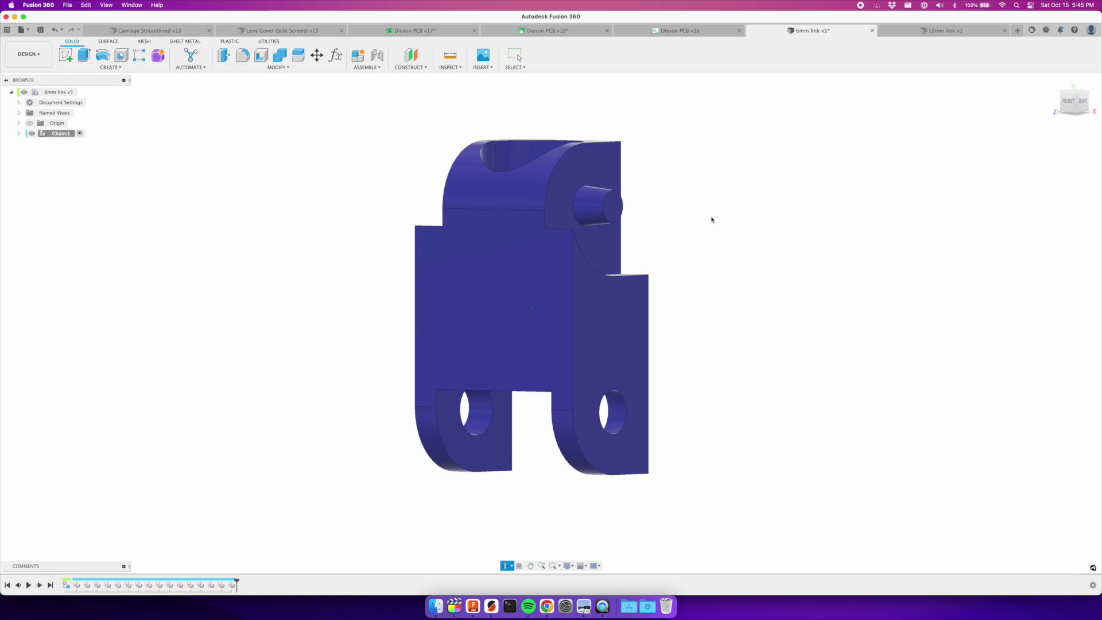
pyautogui.click(884, 33)
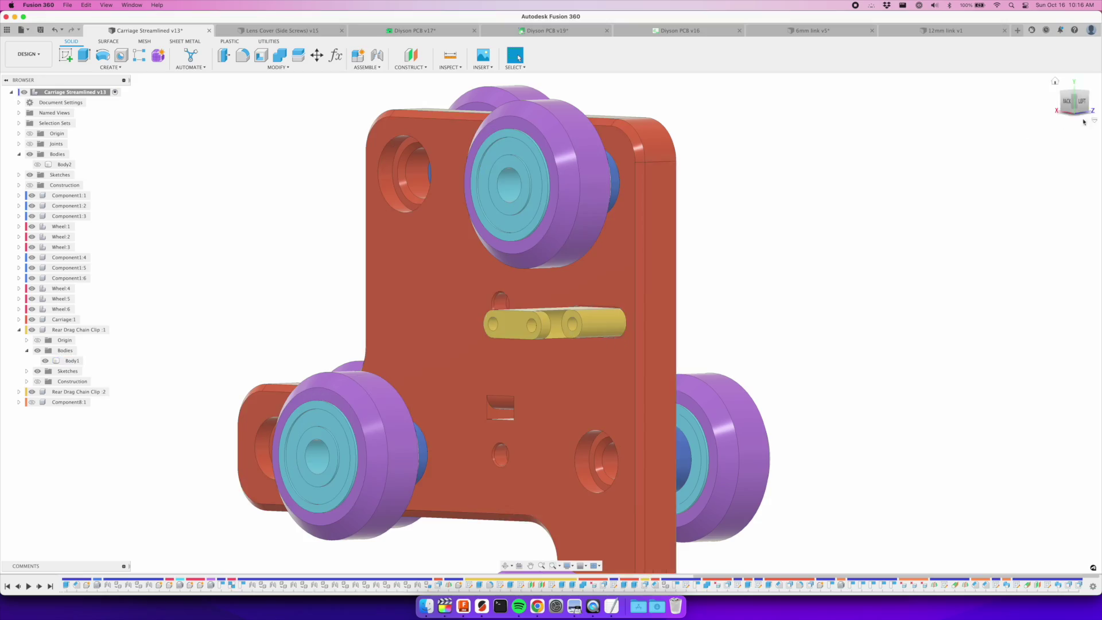
# Orient the carriage assembly to the ViewCube's LEFT view.
pyautogui.click(1082, 106)
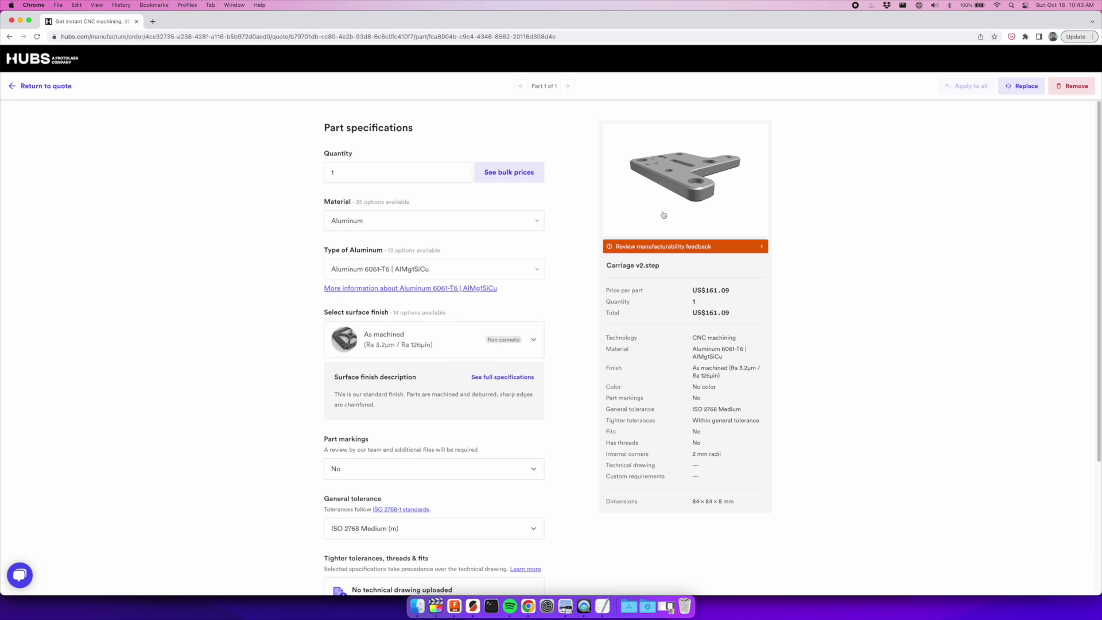
pyautogui.click(663, 214)
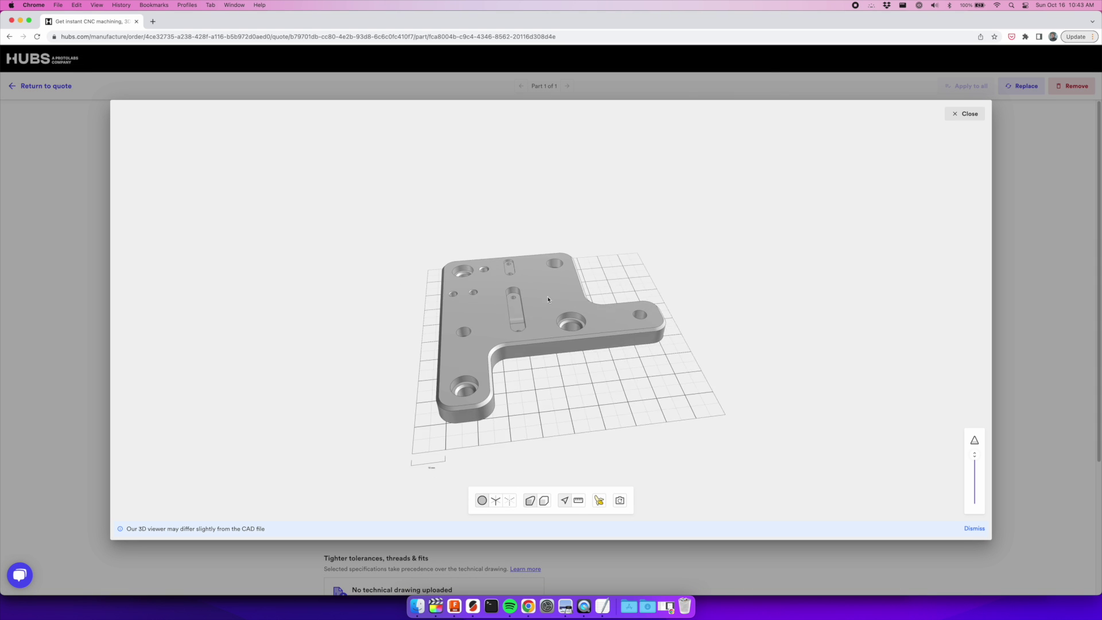
pyautogui.moveTo(549, 299); pyautogui.dragTo(628, 280)
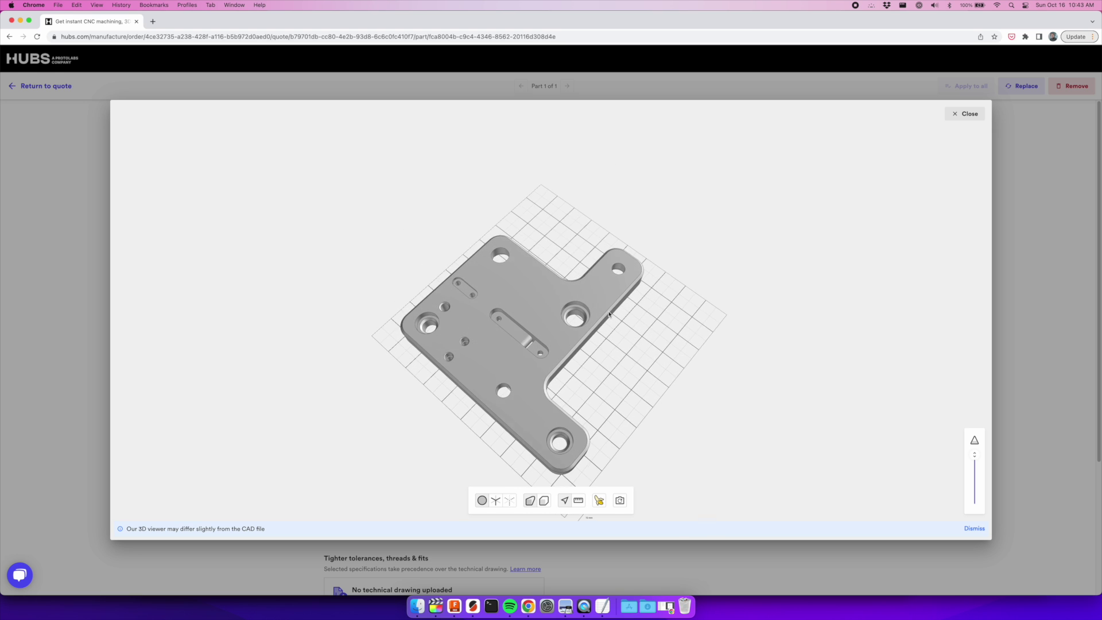
pyautogui.click(977, 122)
pyautogui.scroll(-3, 842, 238)
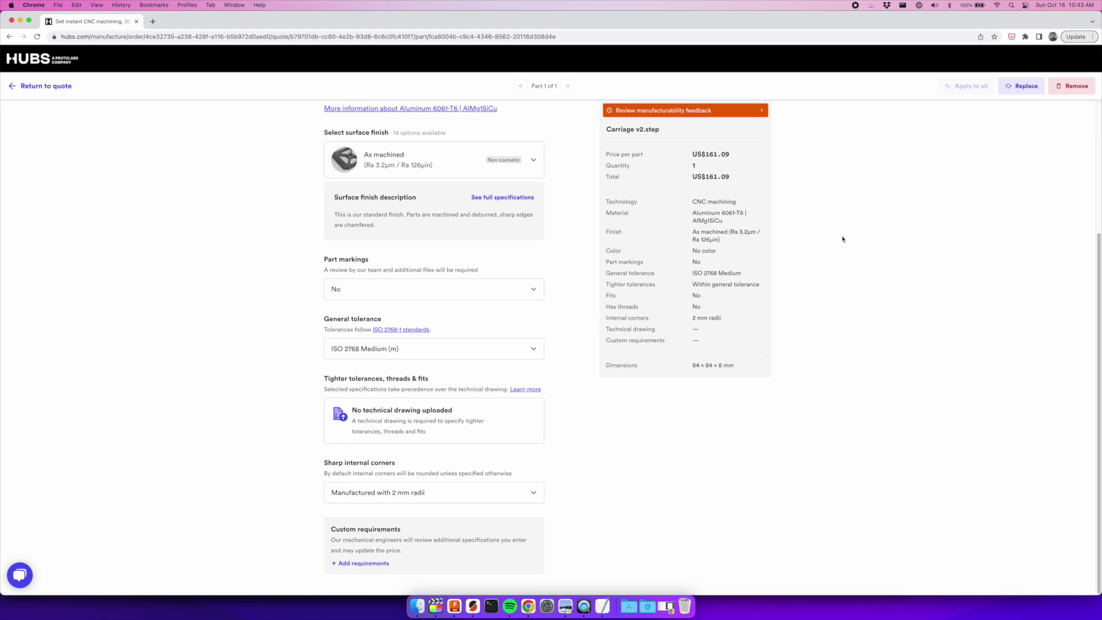
pyautogui.scroll(3, 825, 259)
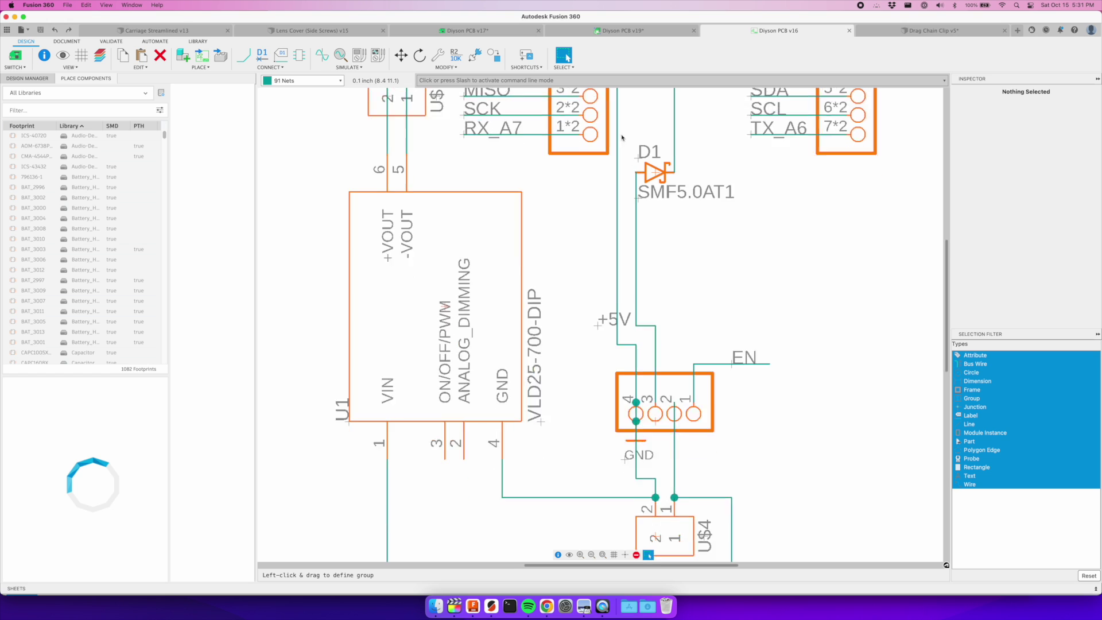
# Zoom the view of the Dyson PCB v16 LED driver schematic.
pyautogui.scroll(-3, 628, 247)
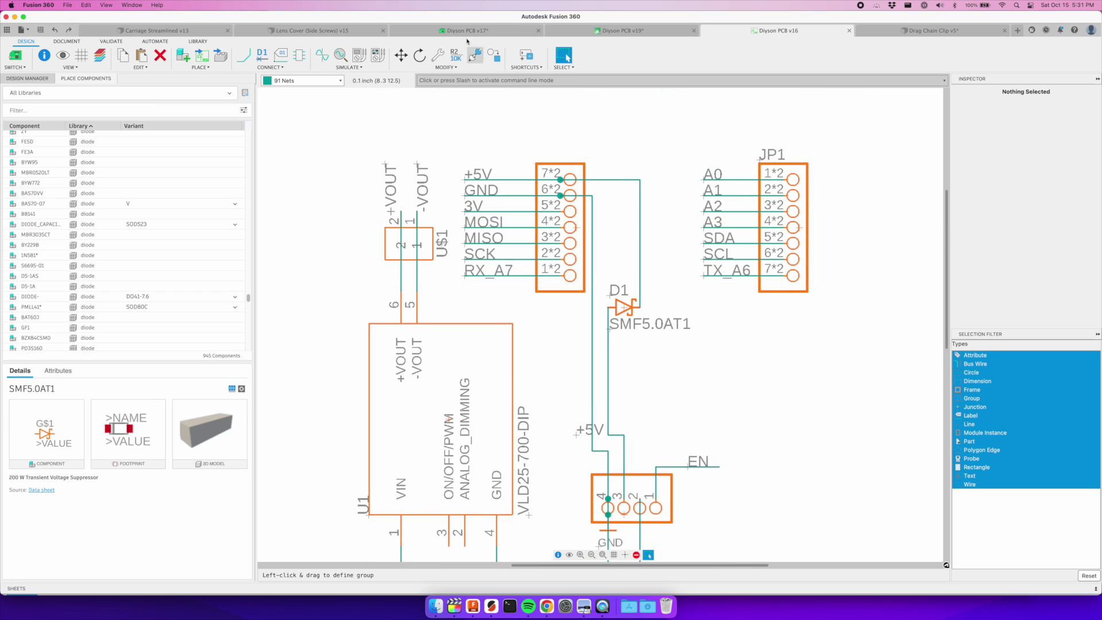